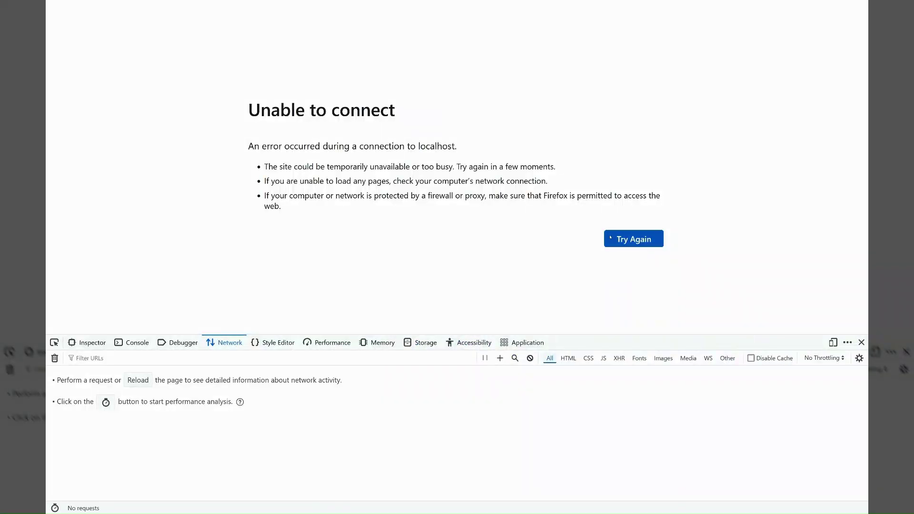
# - Reload the Smart Health page in Firefox now that the containers are running
pyautogui.click(610, 237)
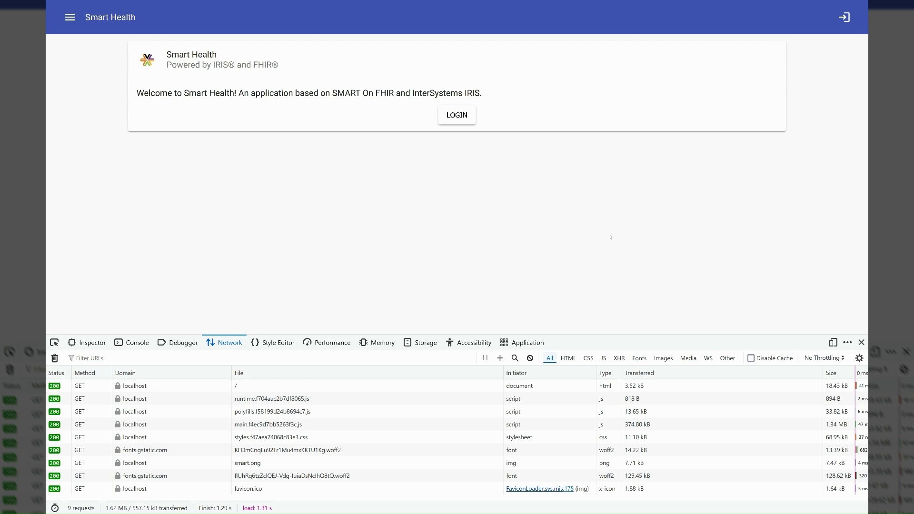
# - Show the welcome page in a phone-sized responsive view above a taller network log, then begin signing in
pyautogui.hotkey('ctrl', 'shift', 'm')
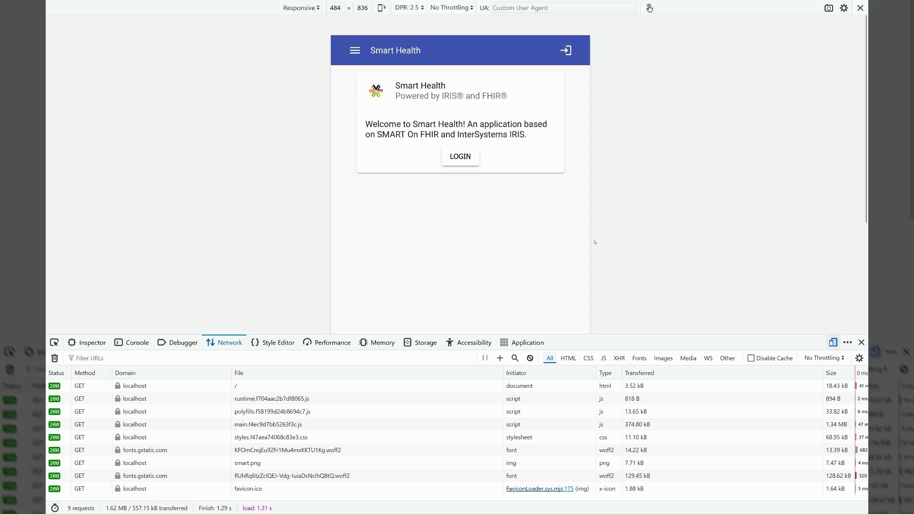
pyautogui.moveTo(574, 328); pyautogui.dragTo(573, 271)
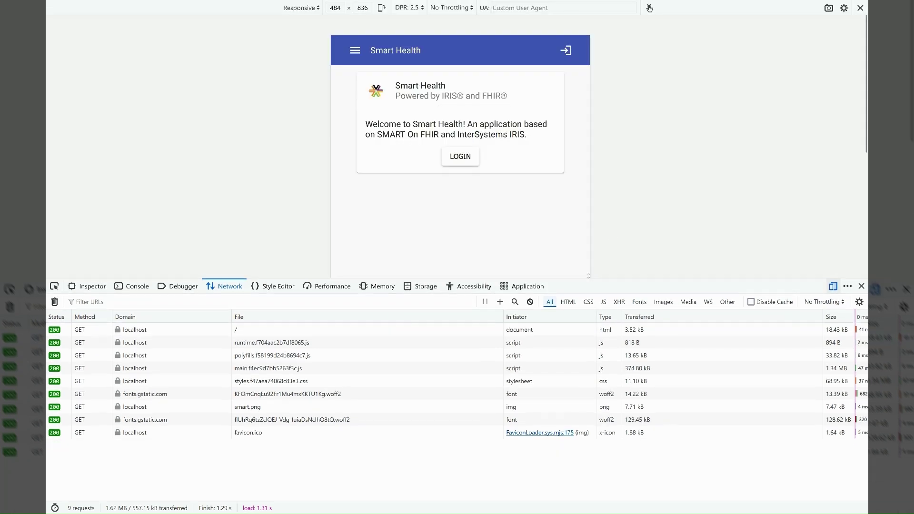
pyautogui.moveTo(297, 405)
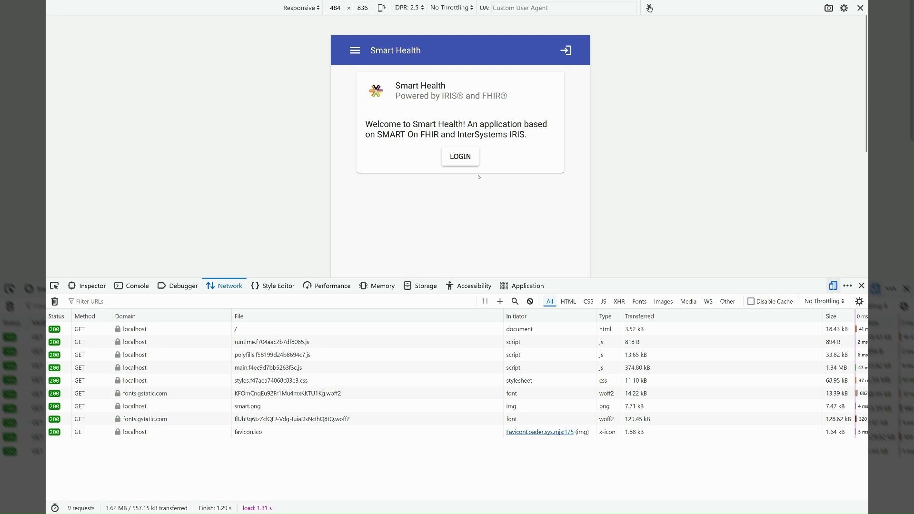
pyautogui.click(460, 156)
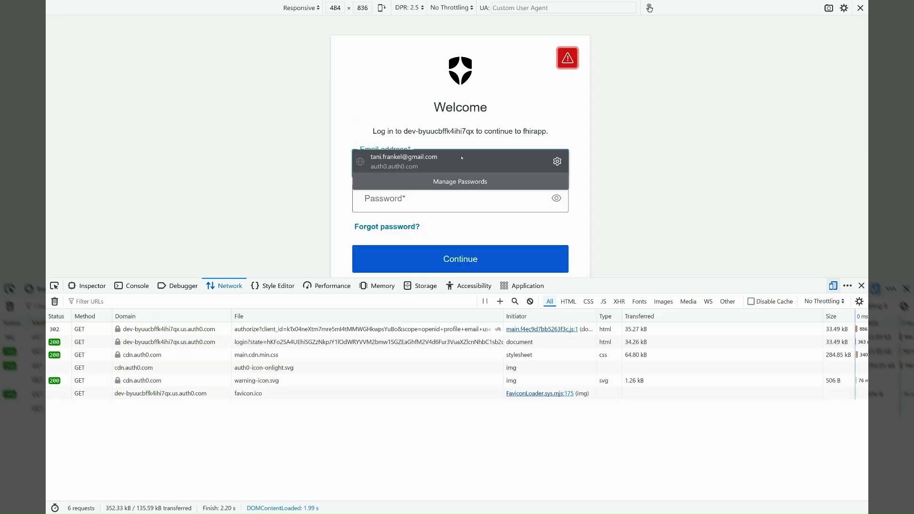
# - Log in to Auth0 with the test account's email address and password
pyautogui.click(504, 115)
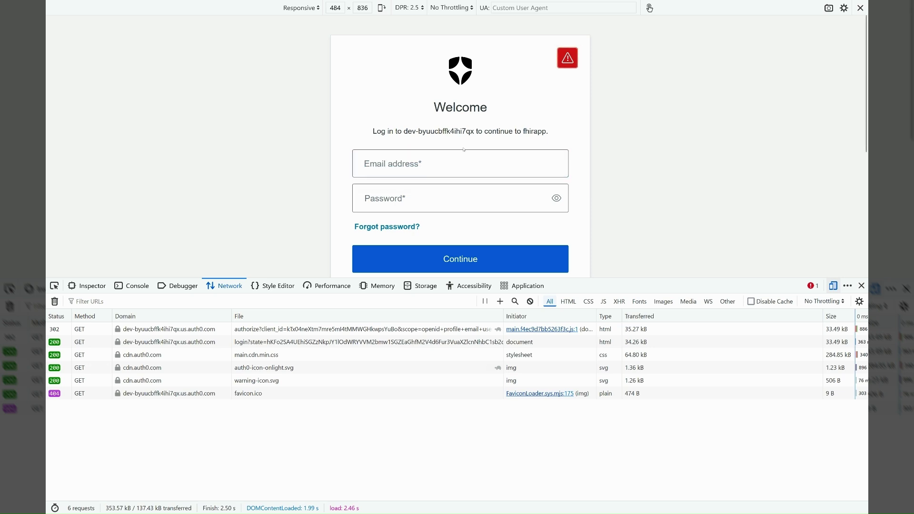
pyautogui.click(448, 161)
pyautogui.write('p')
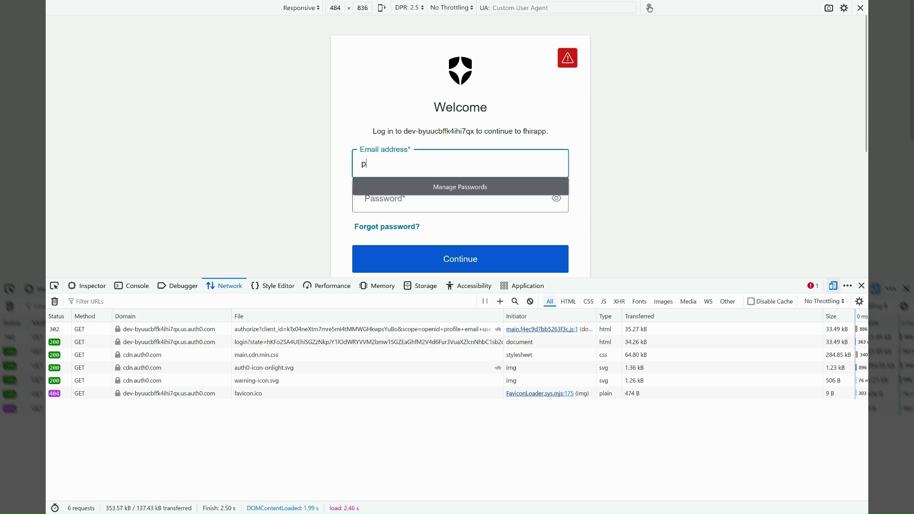
pyautogui.press('BackSpace')
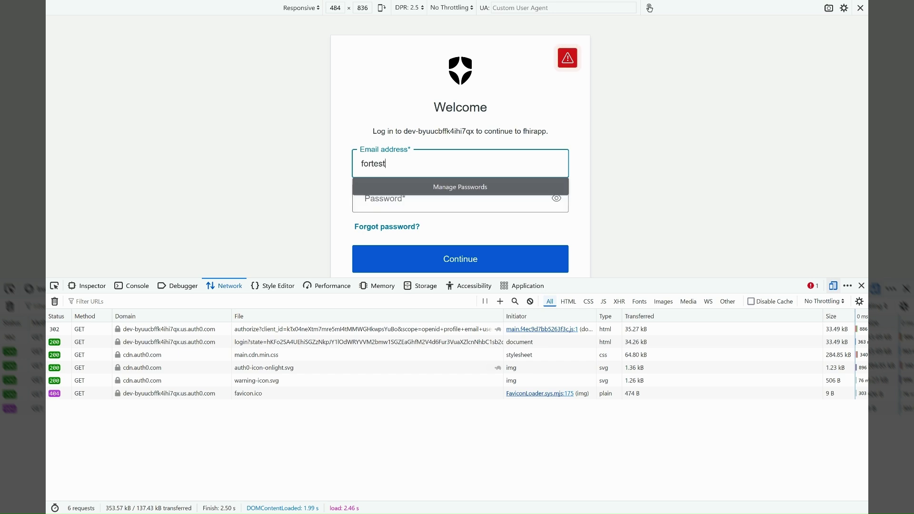
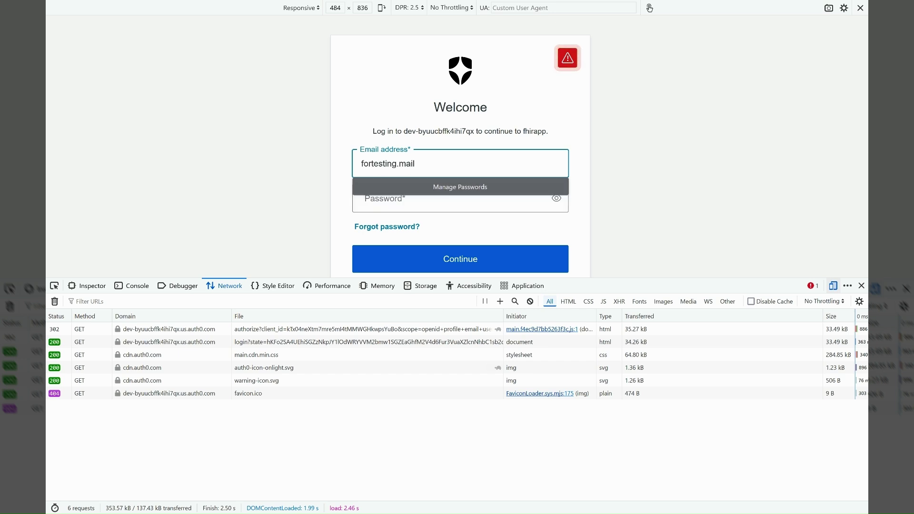
pyautogui.press('Tab')
pyautogui.write('••••••')
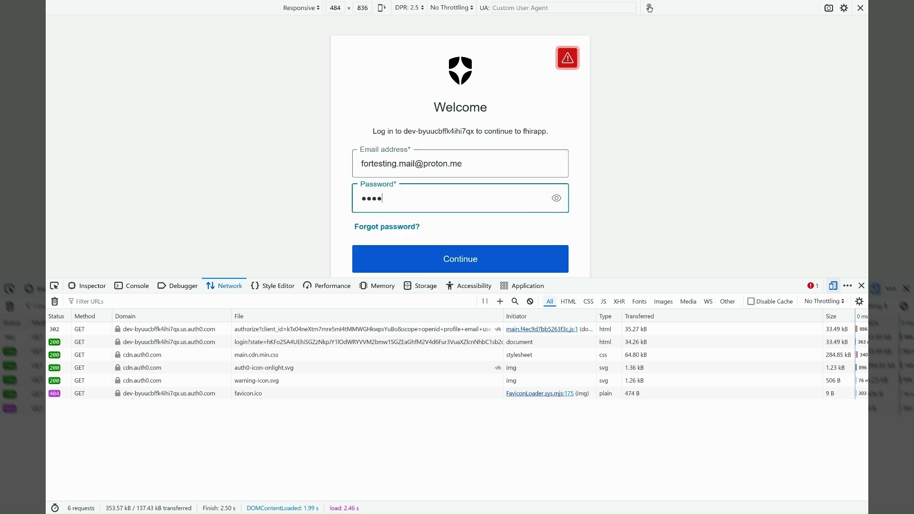
pyautogui.write('••')
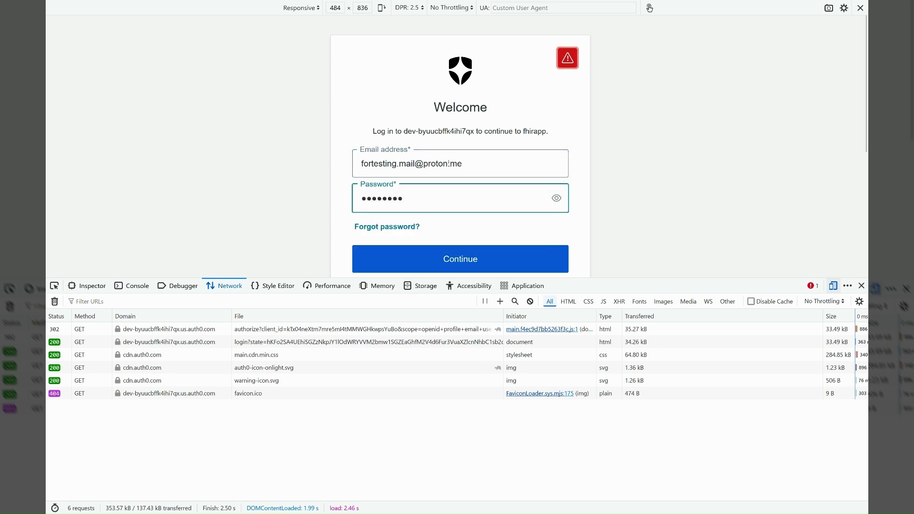
pyautogui.click(466, 254)
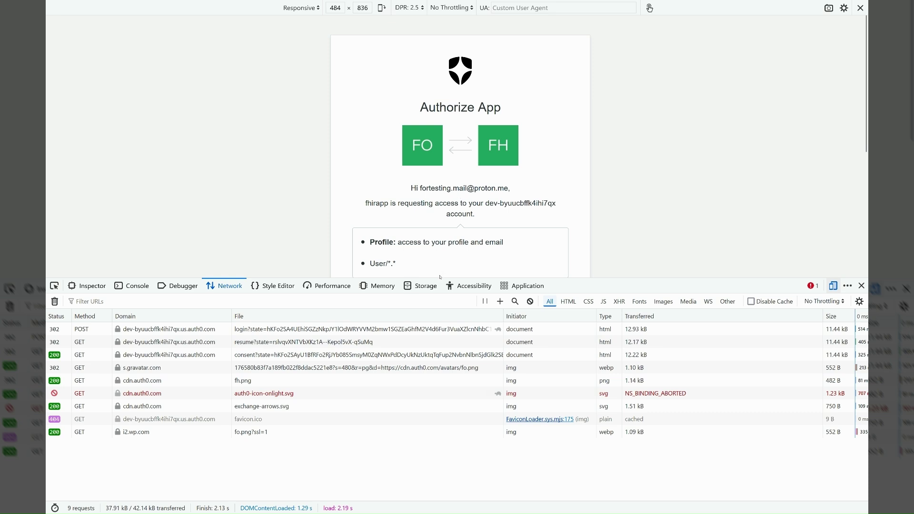
# - Accept fhirapp's request for profile and User/*.* access on the Authorize App screen
pyautogui.moveTo(475, 278); pyautogui.dragTo(475, 340)
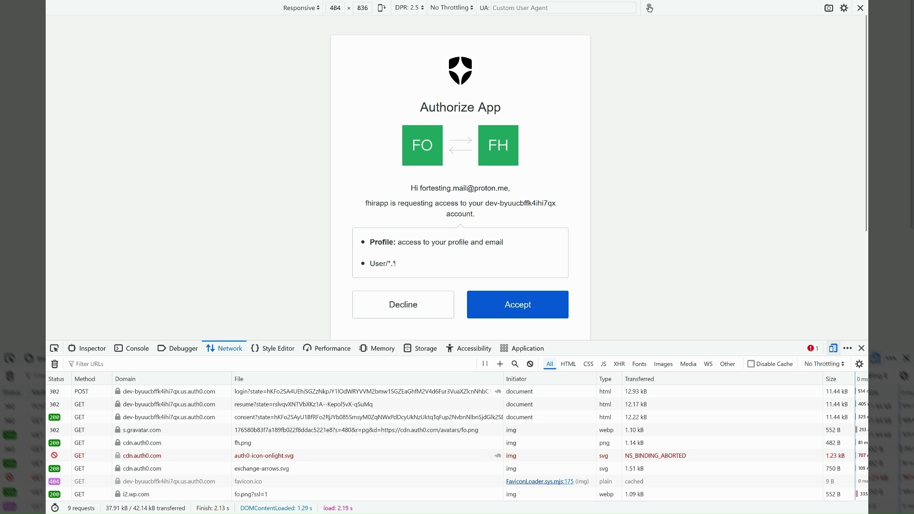
pyautogui.click(501, 303)
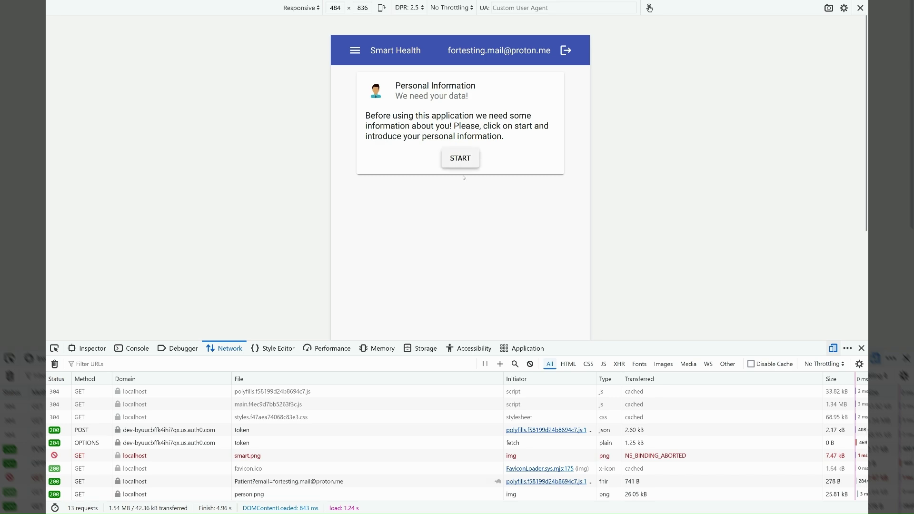
# - Open the headers of the 200 OK Patient?email= lookup request in an enlarged Network log
pyautogui.moveTo(439, 340); pyautogui.dragTo(439, 223)
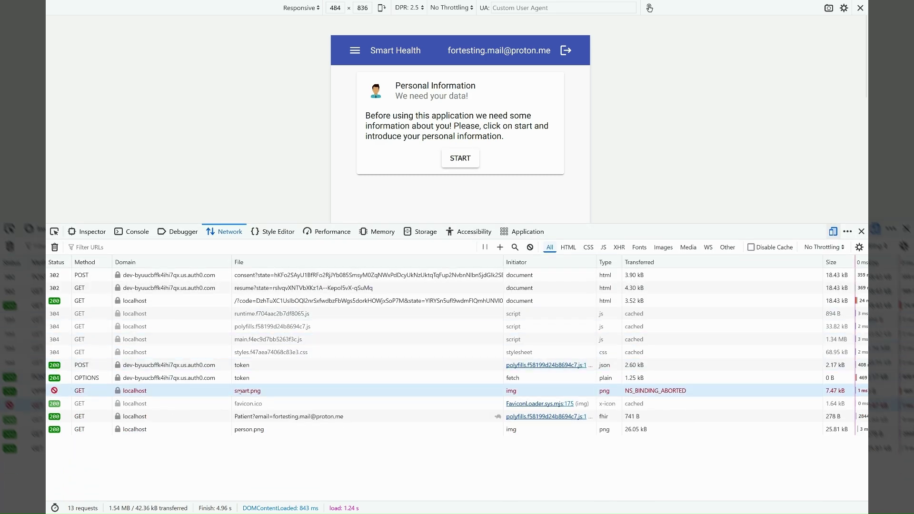
pyautogui.click(210, 417)
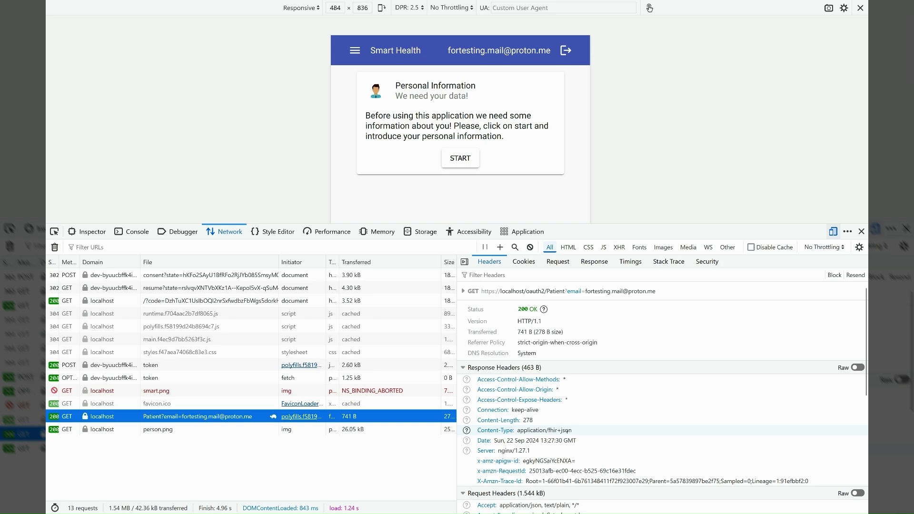
# - Select the Bearer access token in the Patient request's Authorization header
pyautogui.scroll(-4, 568, 430)
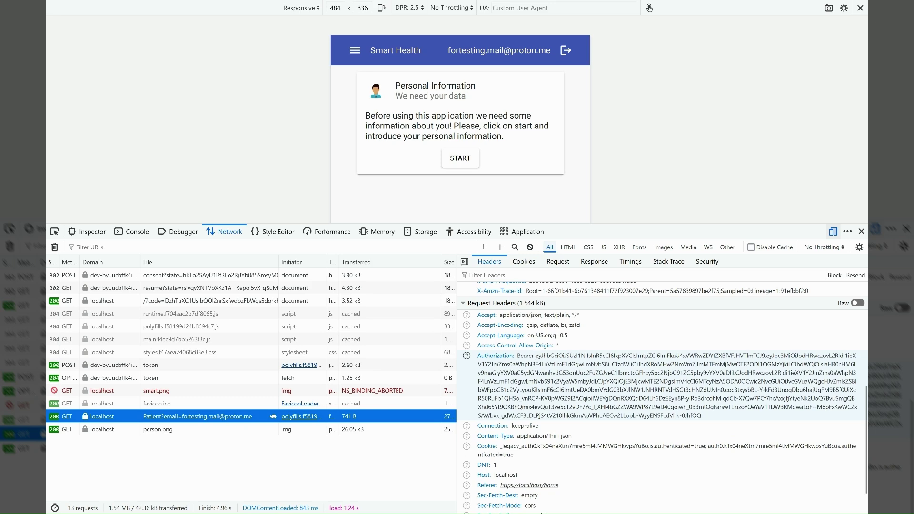
pyautogui.moveTo(535, 355); pyautogui.dragTo(701, 415)
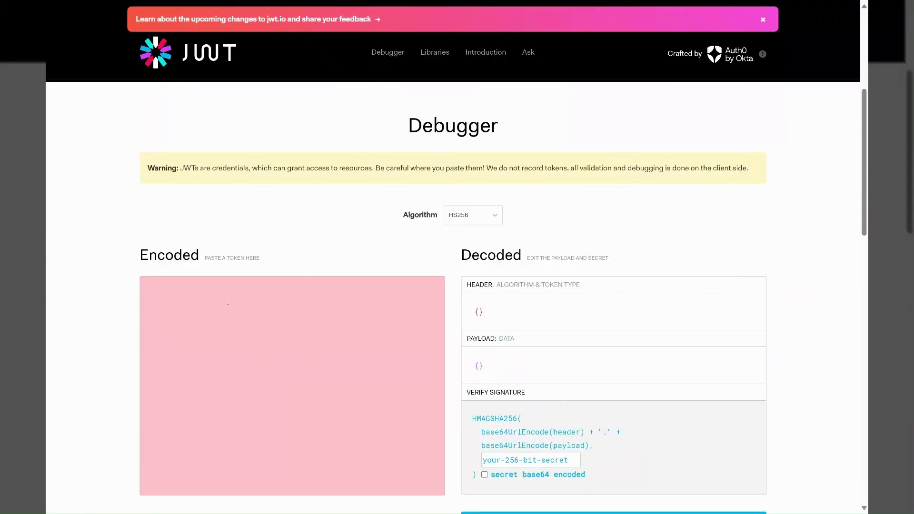
# - Decode the token in jwt.io, highlighting its iss, scope and aud claims, then return to Firefox
pyautogui.hotkey('ctrl', 'v')
pyautogui.scroll(-3, 571, 370)
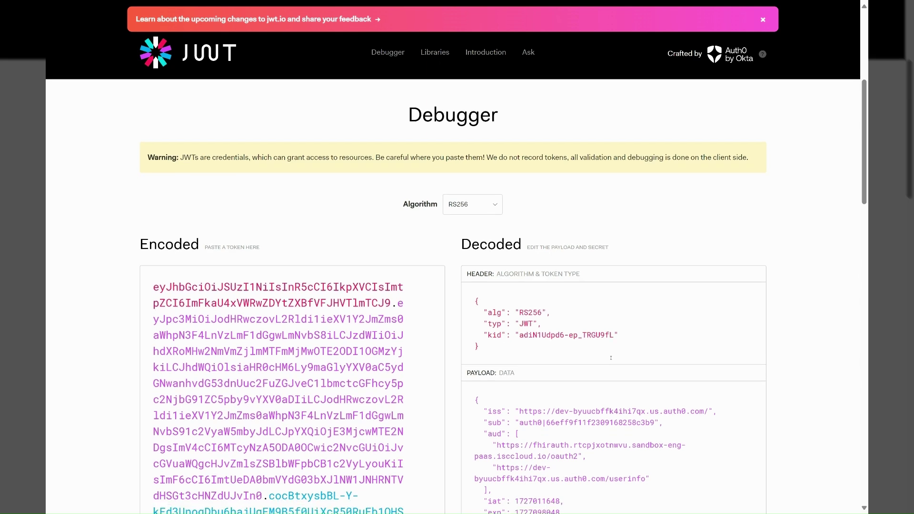
pyautogui.moveTo(537, 314); pyautogui.dragTo(703, 315)
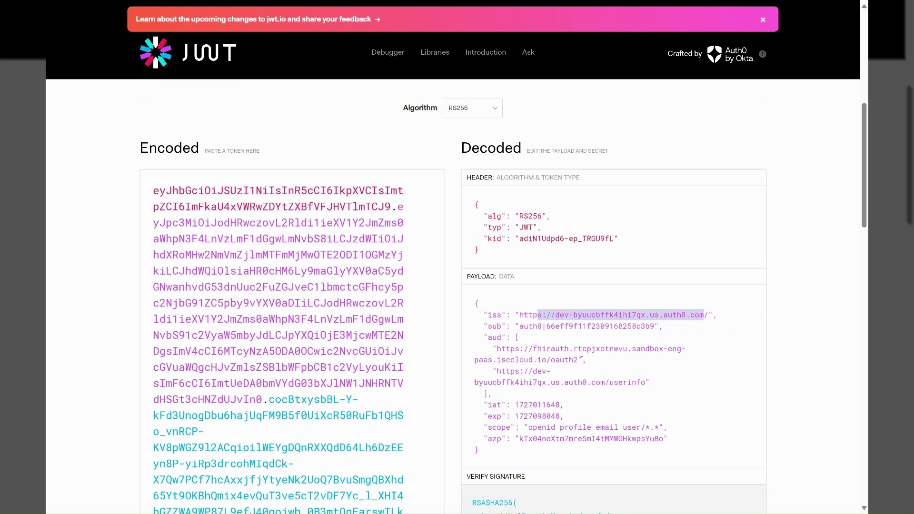
pyautogui.scroll(-1, 520, 438)
pyautogui.moveTo(519, 411); pyautogui.dragTo(642, 413)
pyautogui.moveTo(532, 400); pyautogui.dragTo(657, 400)
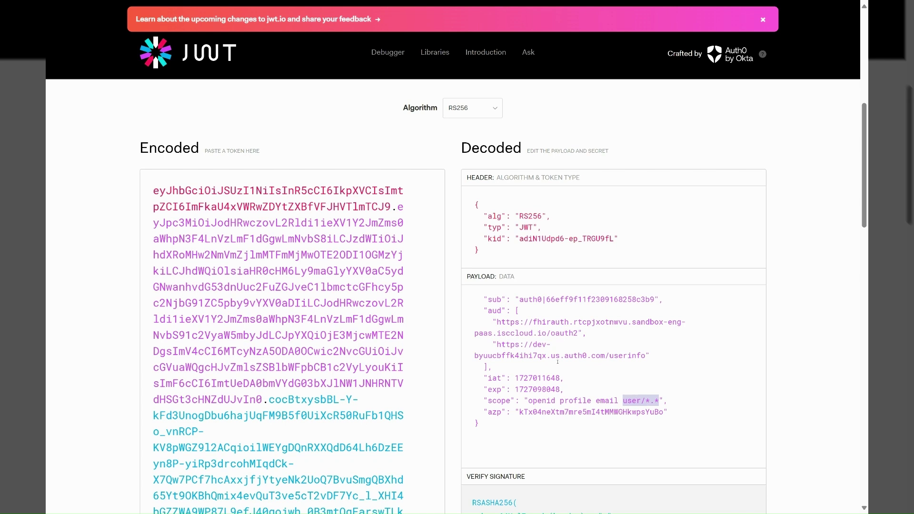
pyautogui.moveTo(497, 321); pyautogui.dragTo(578, 332)
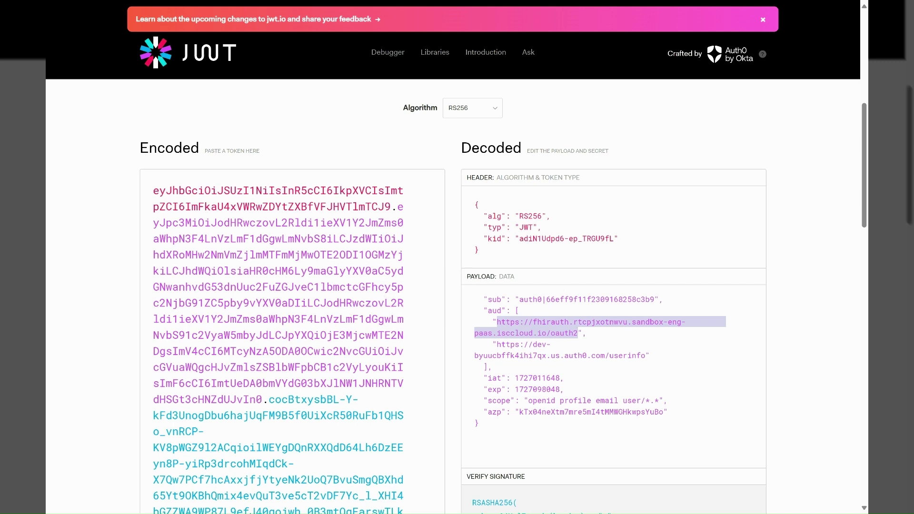
pyautogui.moveTo(526, 378)
pyautogui.hotkey('alt', 'Tab')
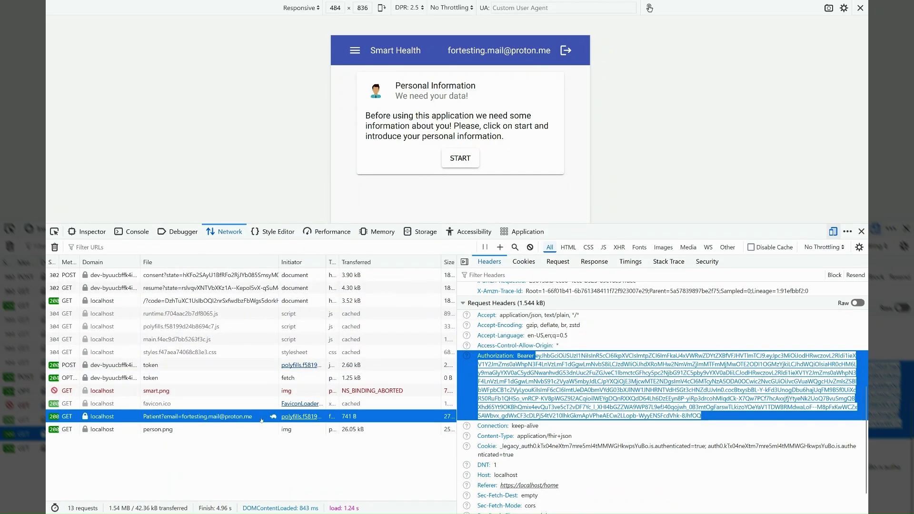
# - Open the personal information form and enter the patient's first and last name
pyautogui.click(453, 160)
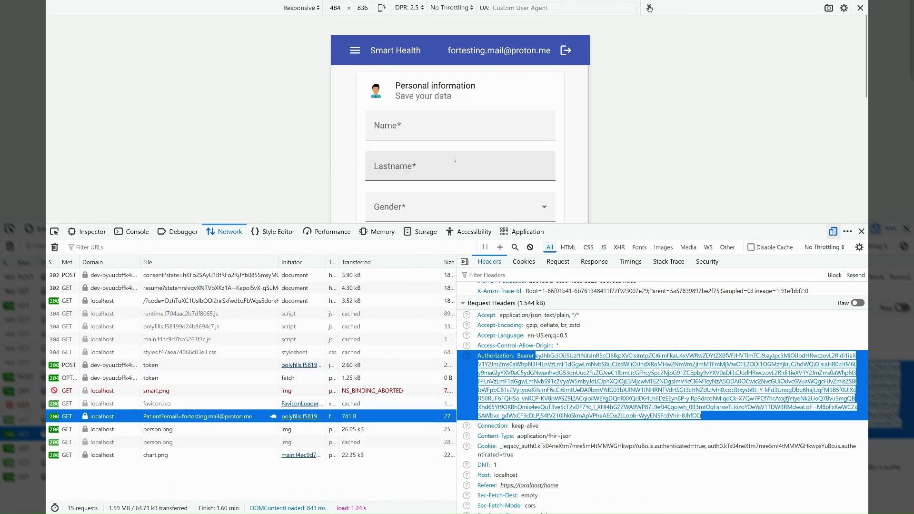
pyautogui.click(426, 130)
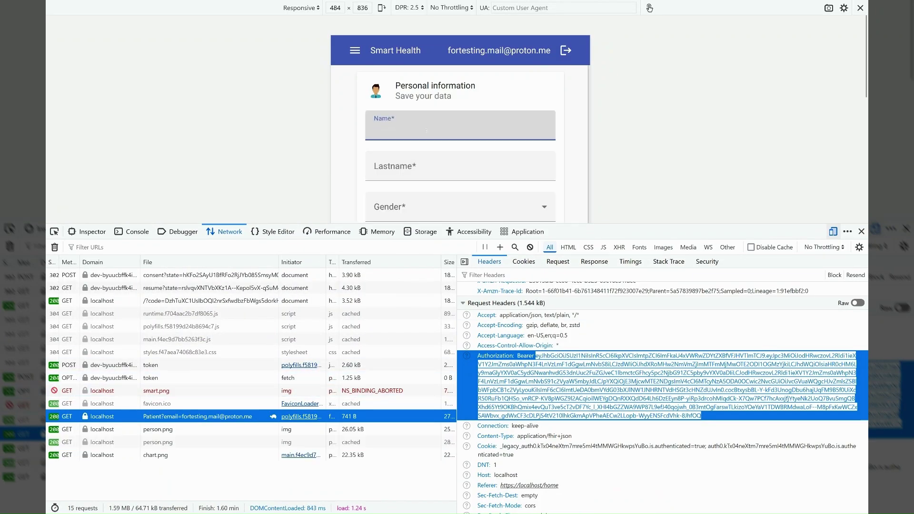
pyautogui.write('J')
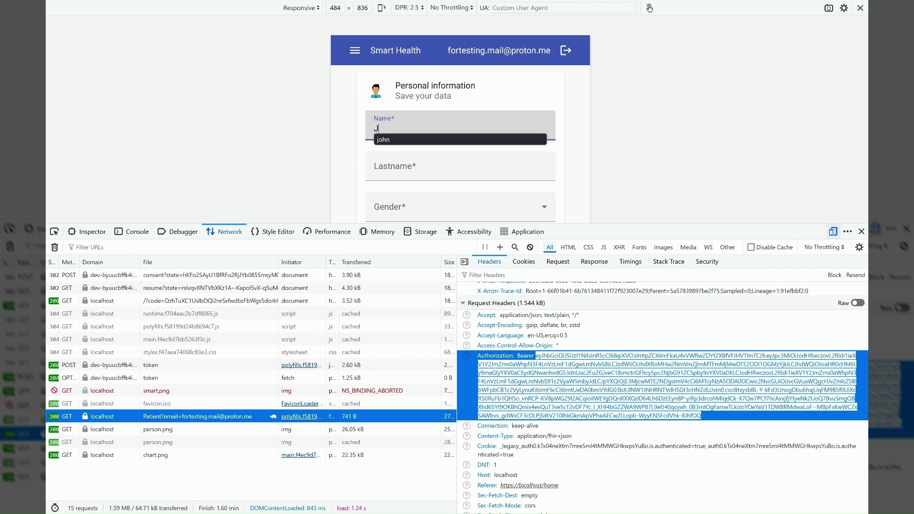
pyautogui.click(374, 169)
pyautogui.write('D')
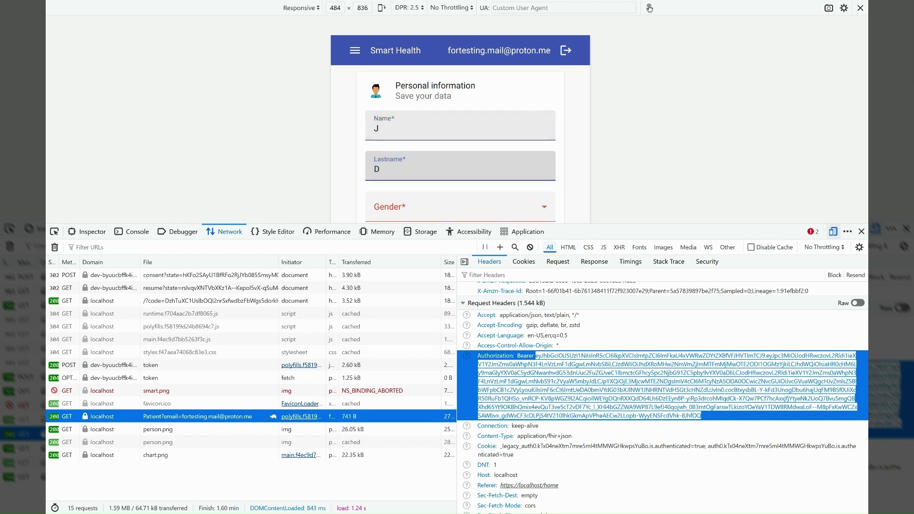
pyautogui.press('Tab')
pyautogui.click(425, 160)
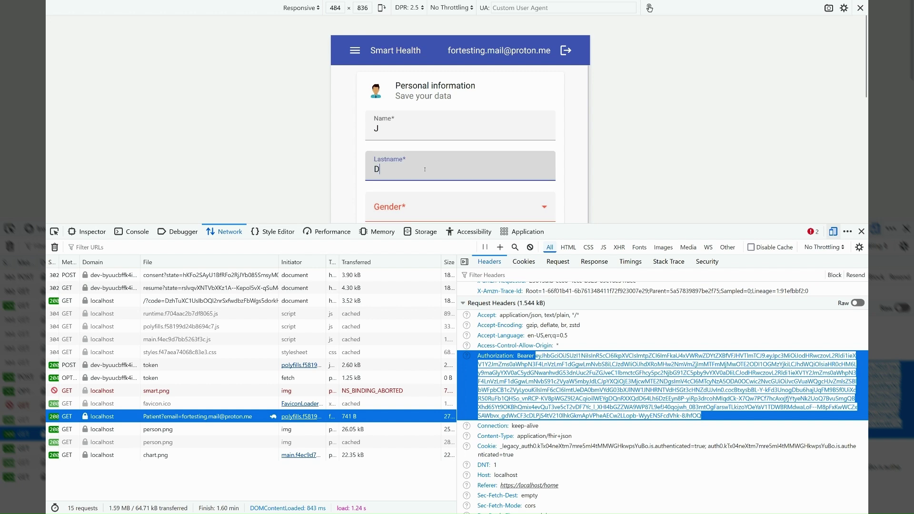
pyautogui.write('oe')
pyautogui.press('Tab')
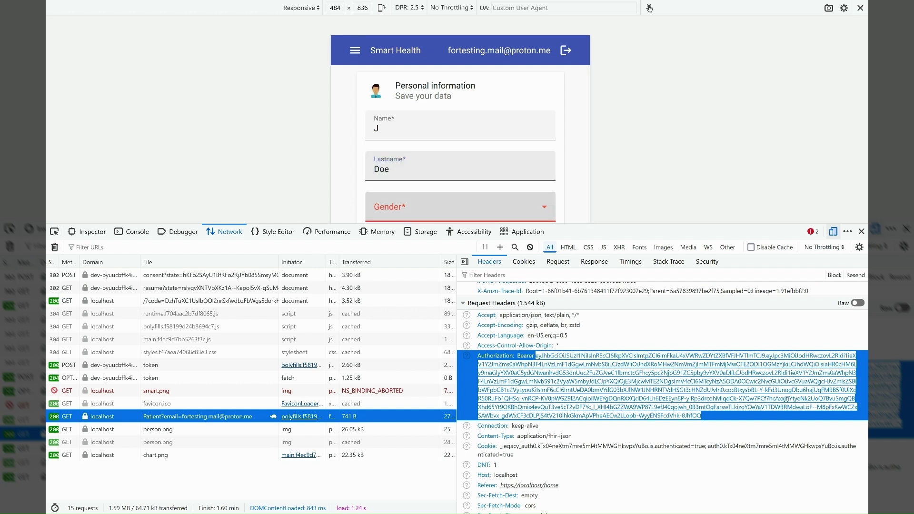
# - Set gender to Male and birth date to April 16, 2024
pyautogui.scroll(-2, 457, 165)
pyautogui.click(456, 165)
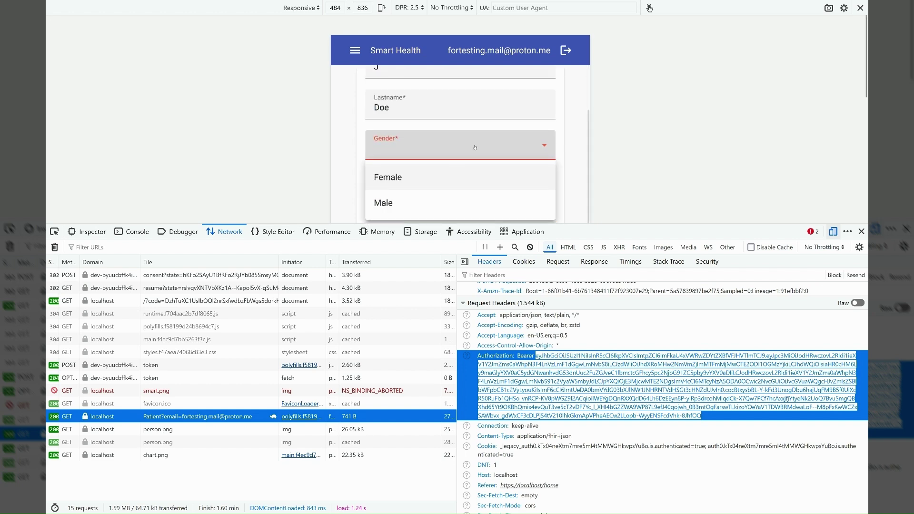
pyautogui.click(400, 199)
pyautogui.scroll(-2, 517, 126)
pyautogui.click(539, 124)
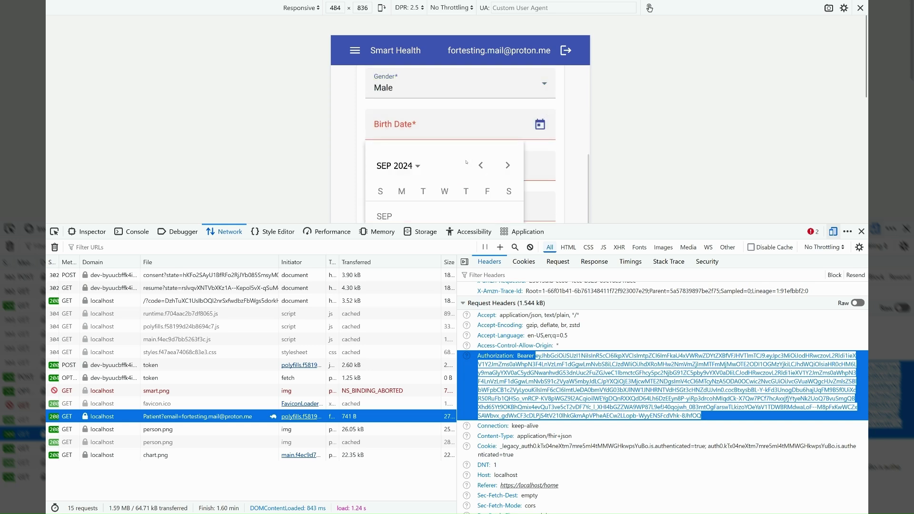
pyautogui.click(481, 165)
pyautogui.click(481, 165)
pyautogui.click(481, 165)
pyautogui.click(481, 165)
pyautogui.click(481, 165)
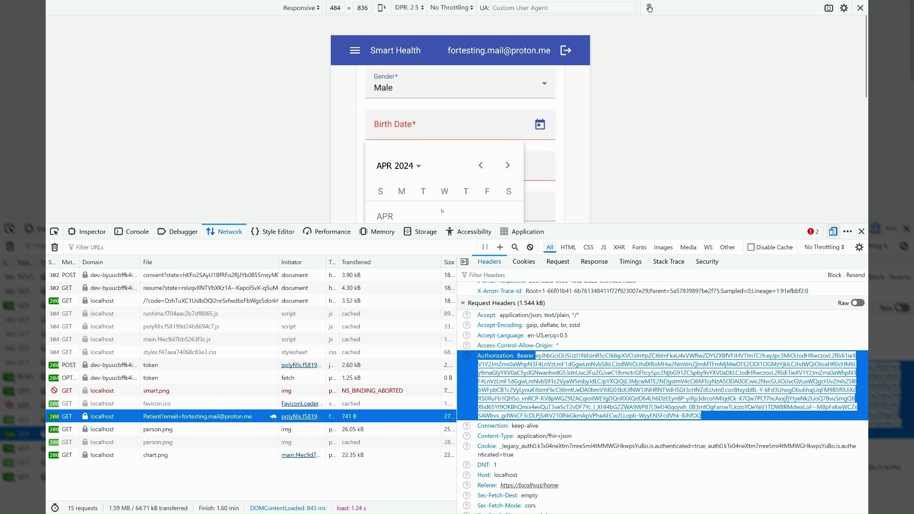
pyautogui.scroll(-3, 424, 186)
pyautogui.click(423, 178)
# - Fill in the patient identifier field and move to the phone field
pyautogui.click(432, 71)
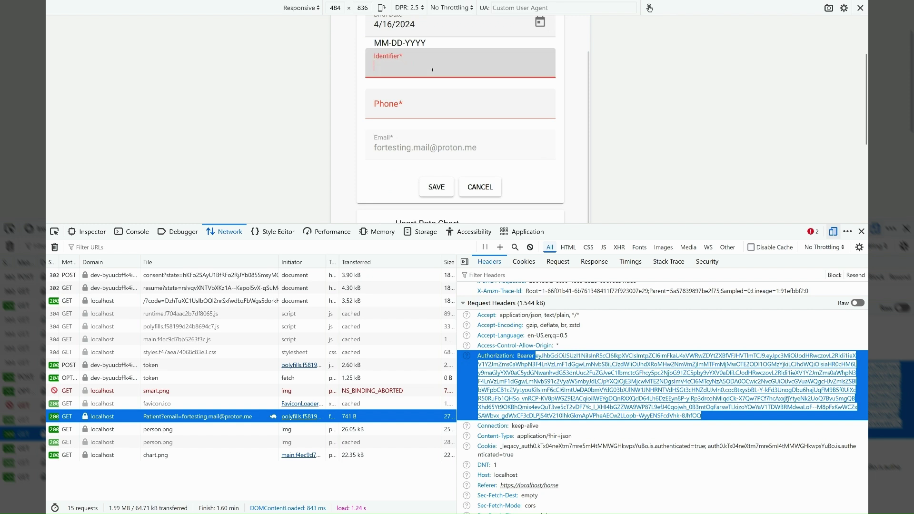
pyautogui.write('123456')
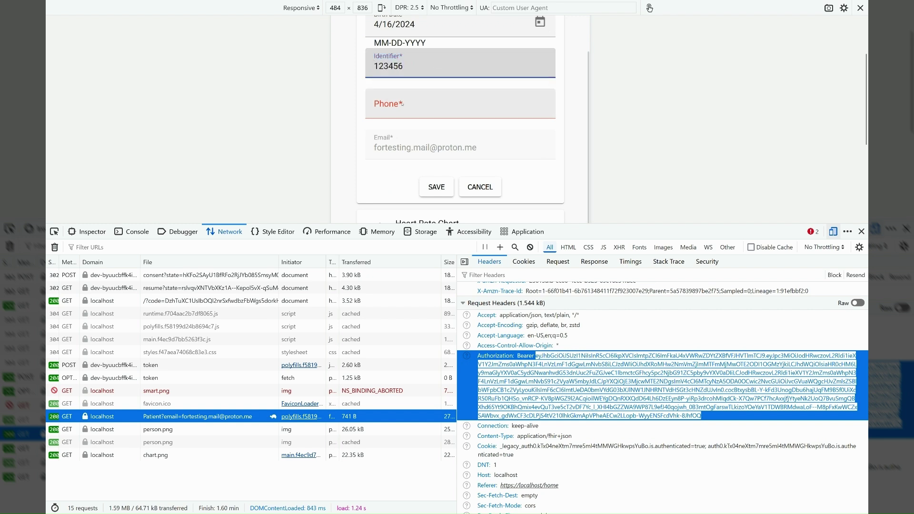
pyautogui.press('Tab')
pyautogui.write('123456')
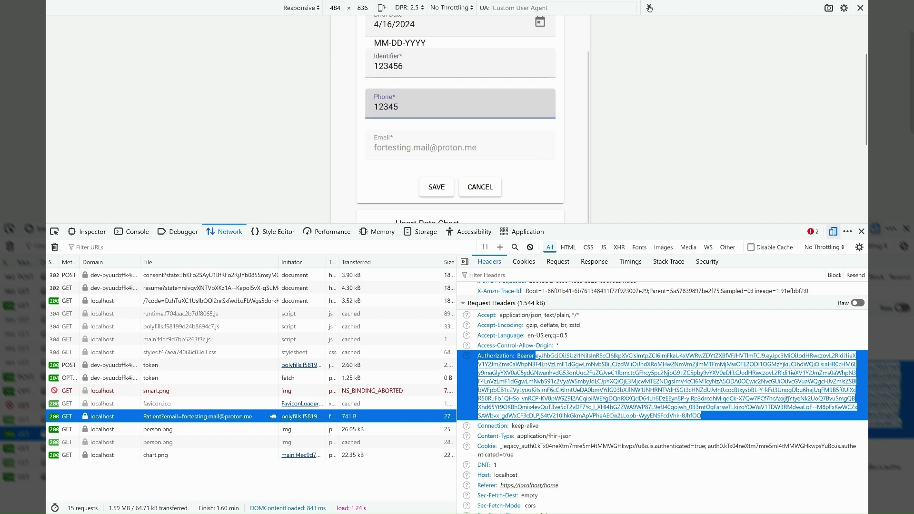
# - Save the patient profile and inspect the 201 Patient POST request's JSON body, toggling the given node
pyautogui.click(441, 186)
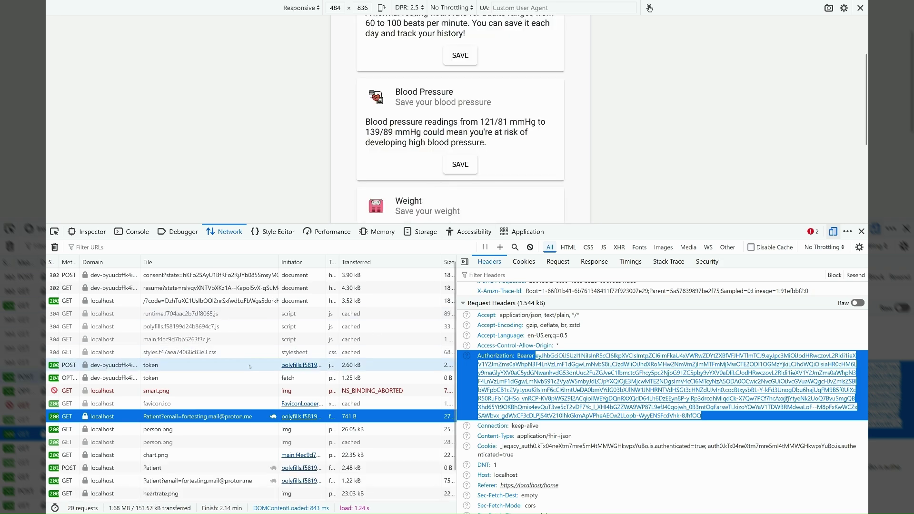
pyautogui.scroll(-2, 239, 400)
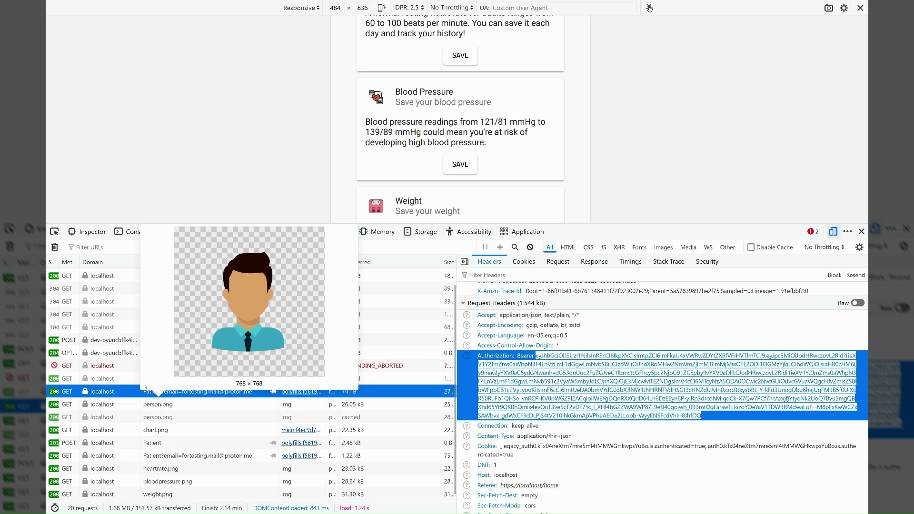
pyautogui.click(135, 444)
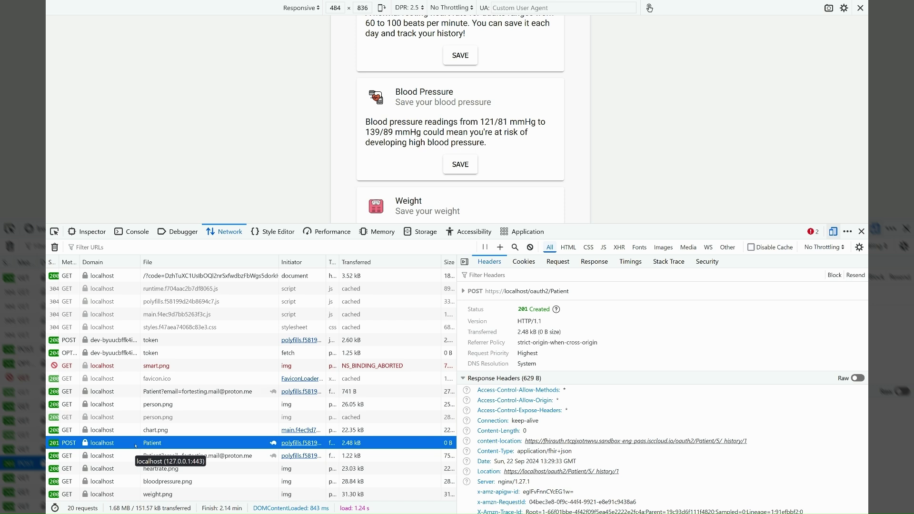
pyautogui.click(557, 261)
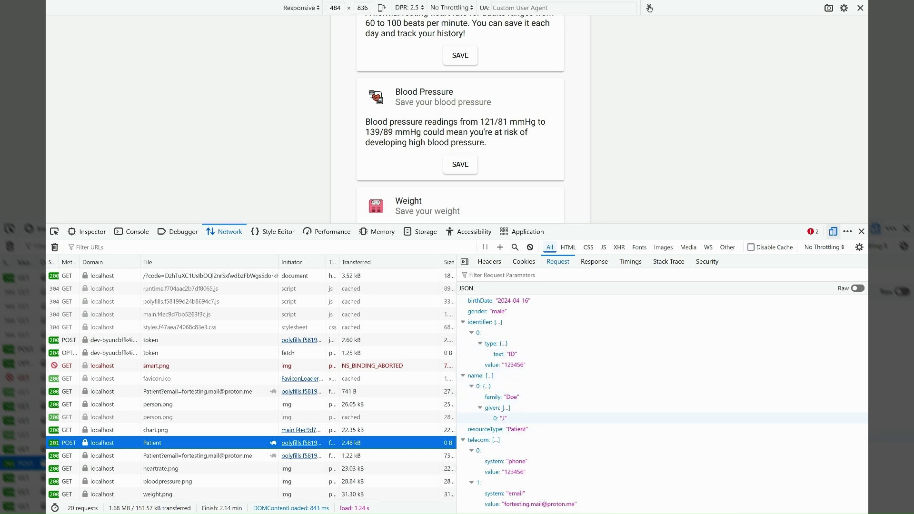
pyautogui.click(480, 407)
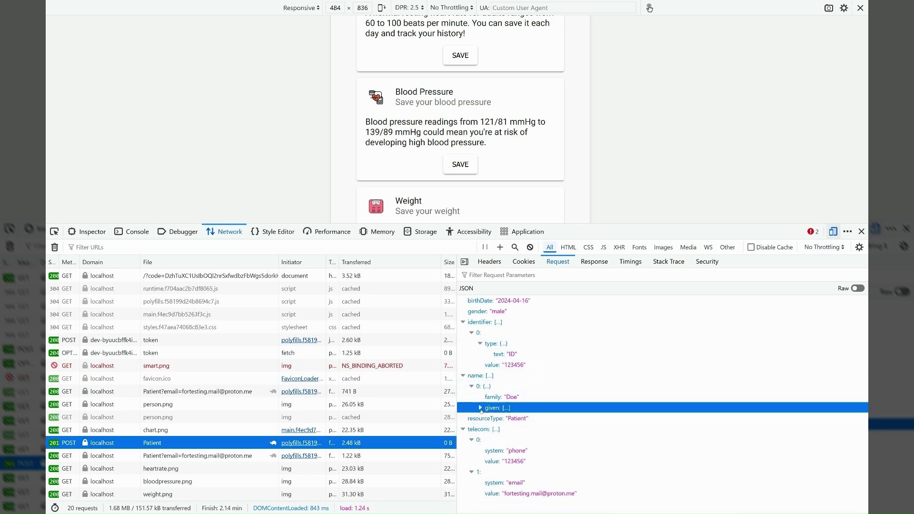
pyautogui.click(480, 408)
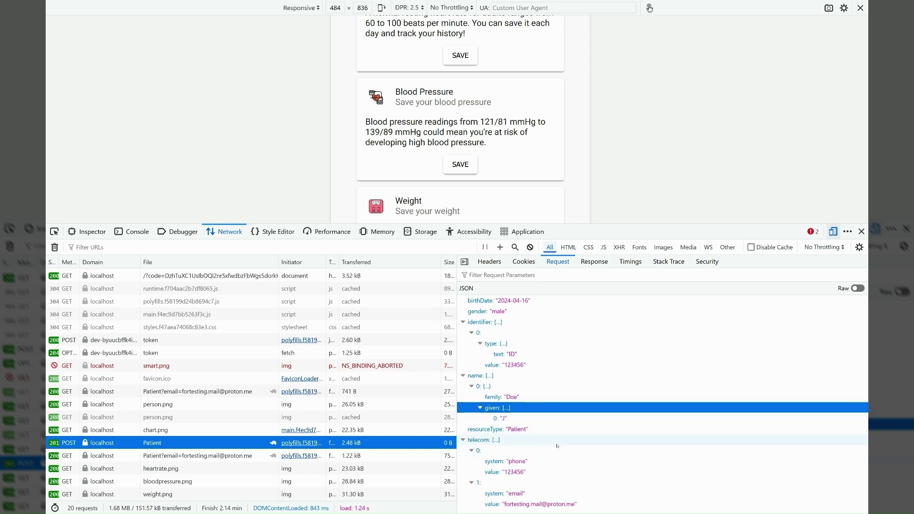
pyautogui.scroll(3, 576, 214)
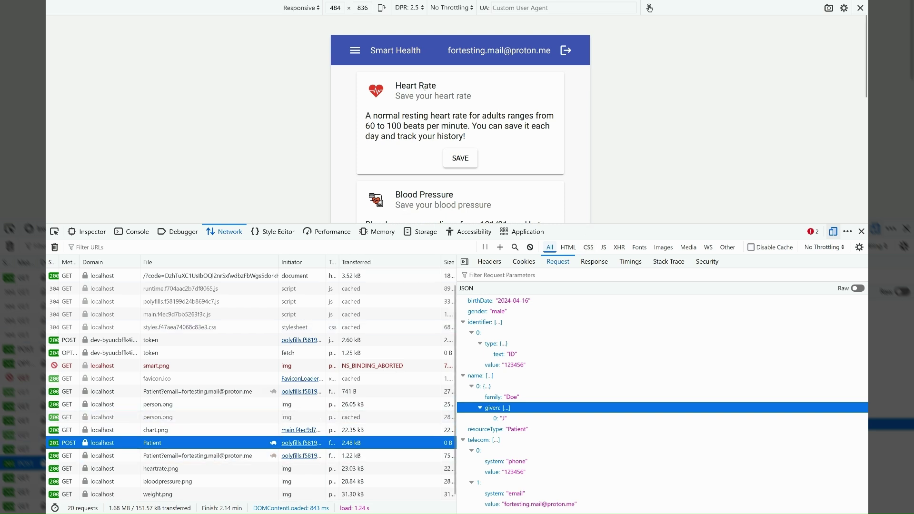
pyautogui.click(460, 162)
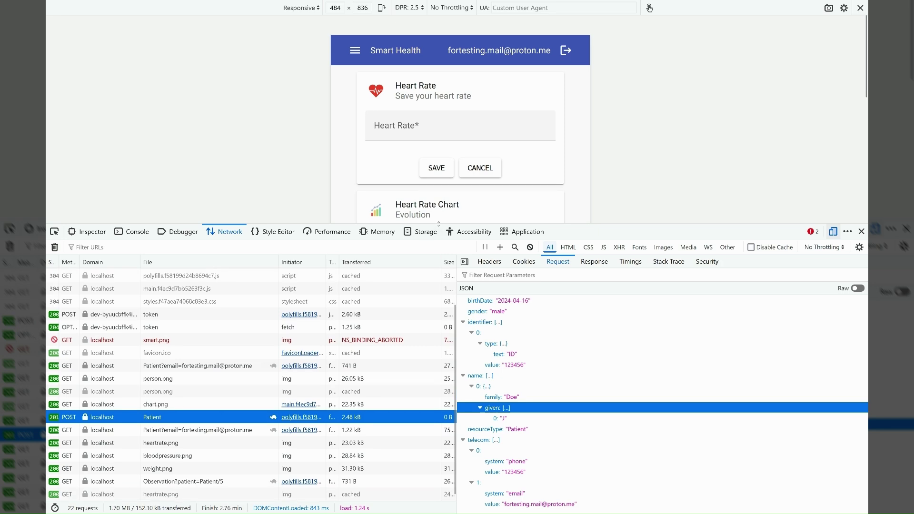
# - Save heart rate readings of 70, 65 and 73 so all three plot on the chart
pyautogui.moveTo(423, 223); pyautogui.dragTo(423, 318)
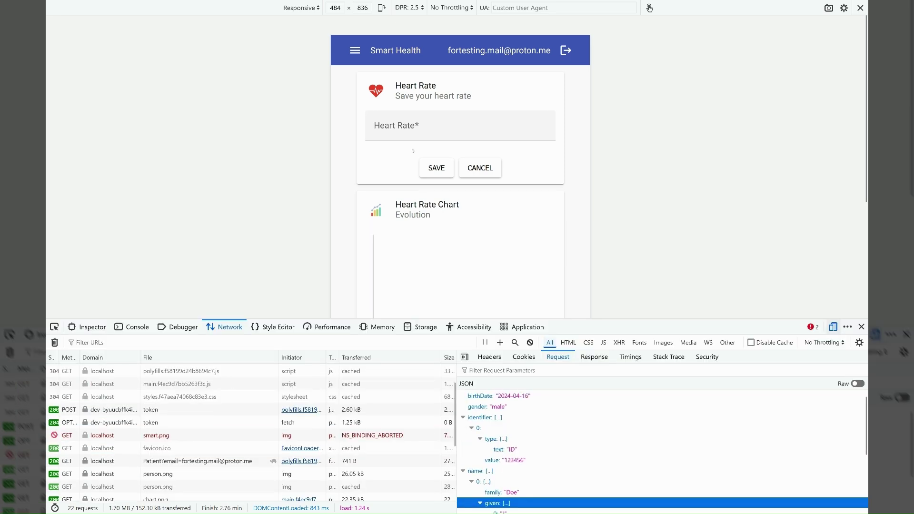
pyautogui.click(400, 129)
pyautogui.write('70')
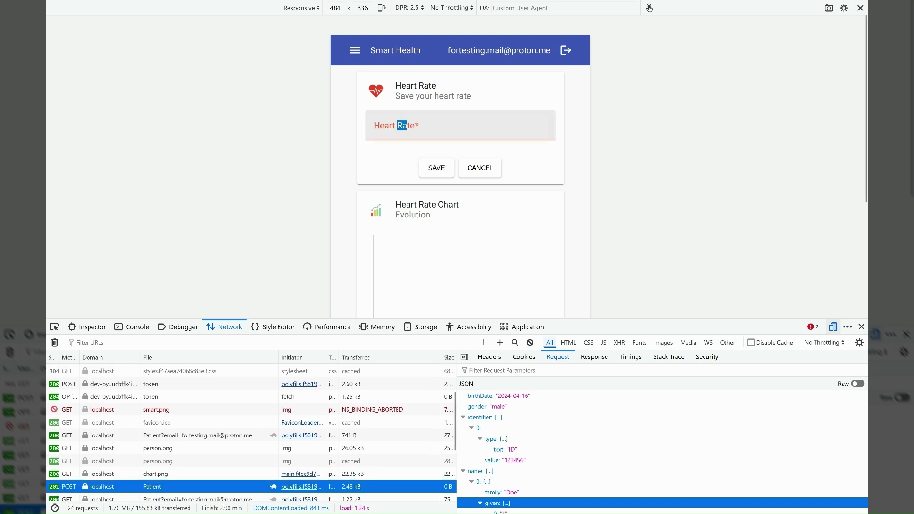
pyautogui.click(396, 129)
pyautogui.write('65')
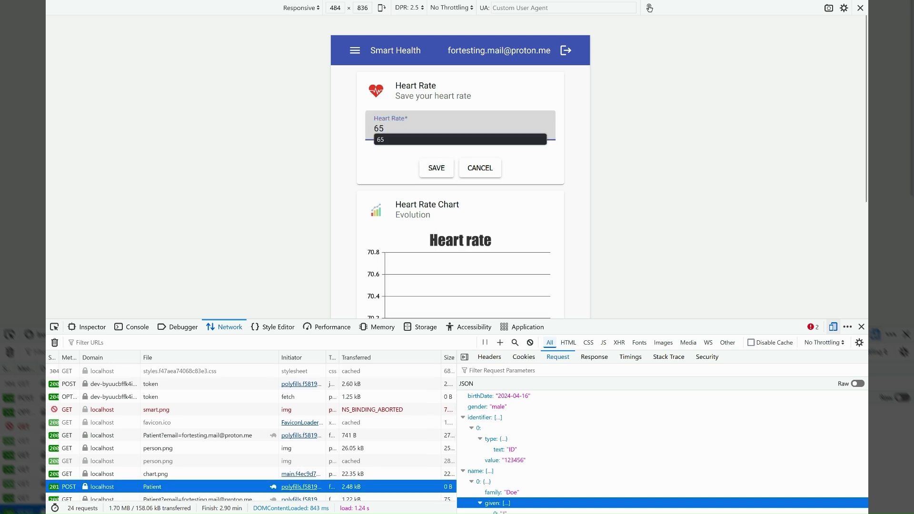
pyautogui.click(429, 176)
pyautogui.click(394, 128)
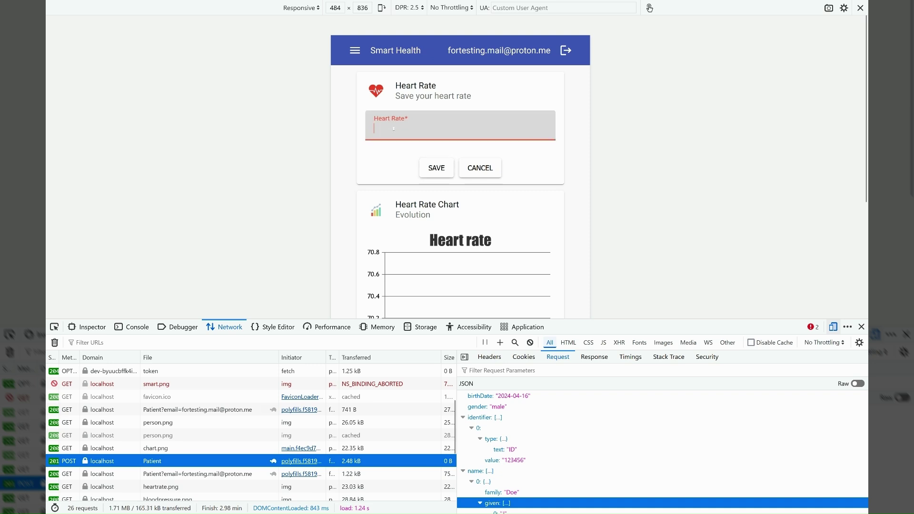
pyautogui.write('73')
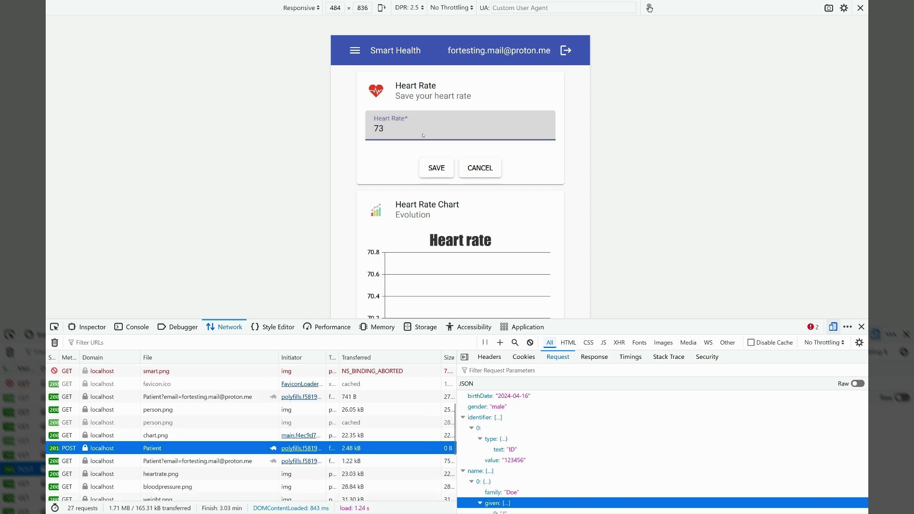
pyautogui.click(437, 167)
pyautogui.scroll(-3, 517, 148)
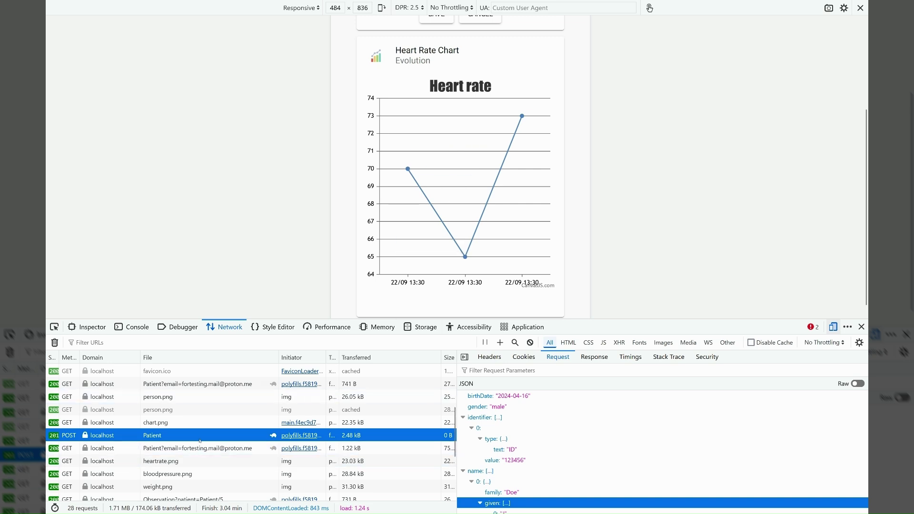
# - Inspect the JSON bodies of the three heart-rate Observation POST requests, showing their vital-signs category
pyautogui.scroll(-4, 200, 440)
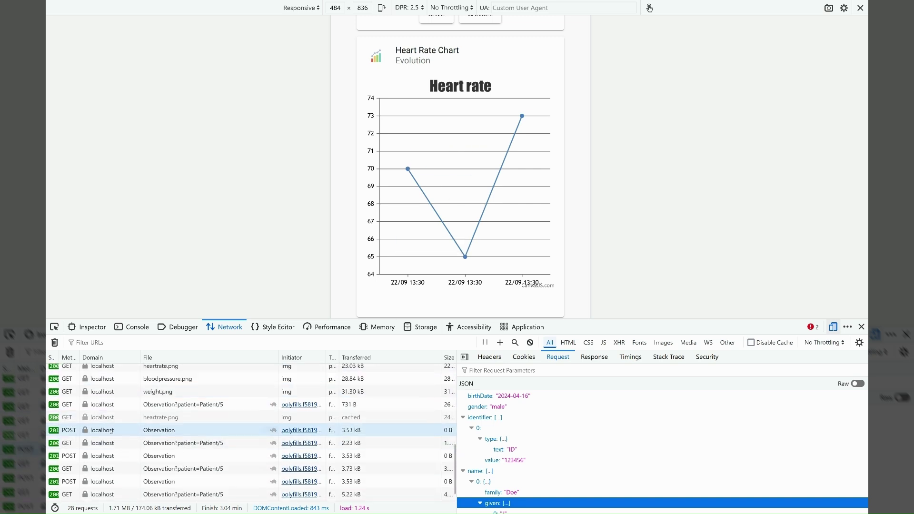
pyautogui.click(143, 430)
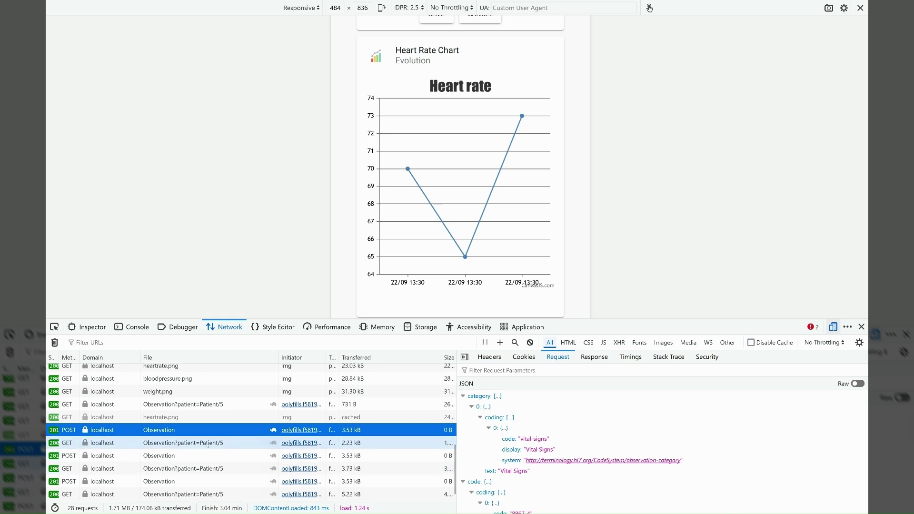
pyautogui.click(193, 455)
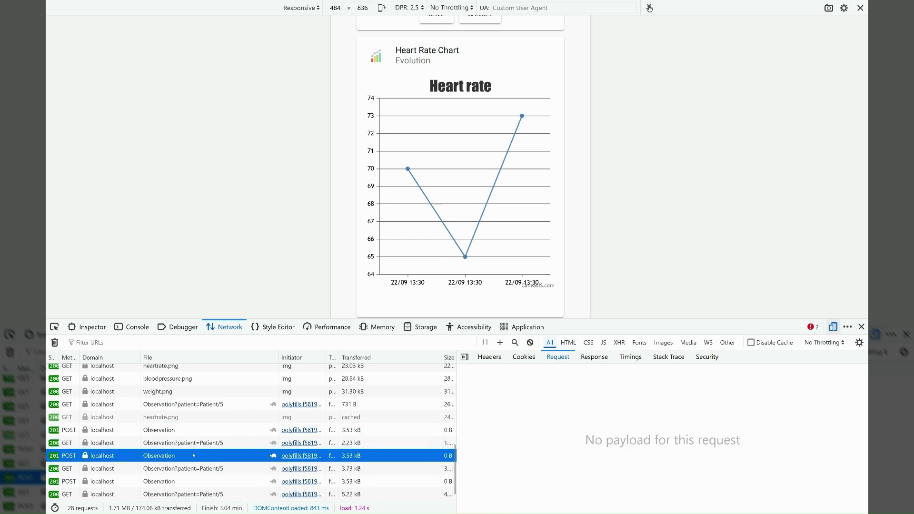
pyautogui.click(189, 480)
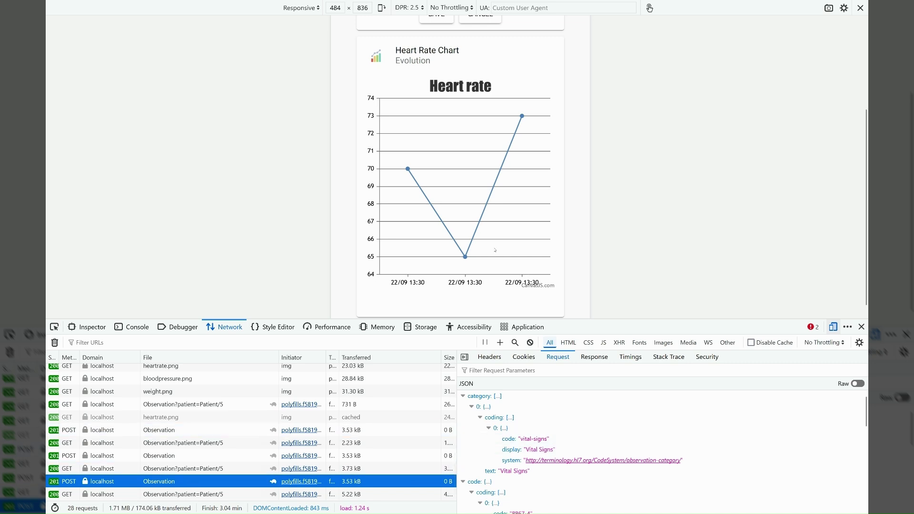
pyautogui.scroll(4, 492, 198)
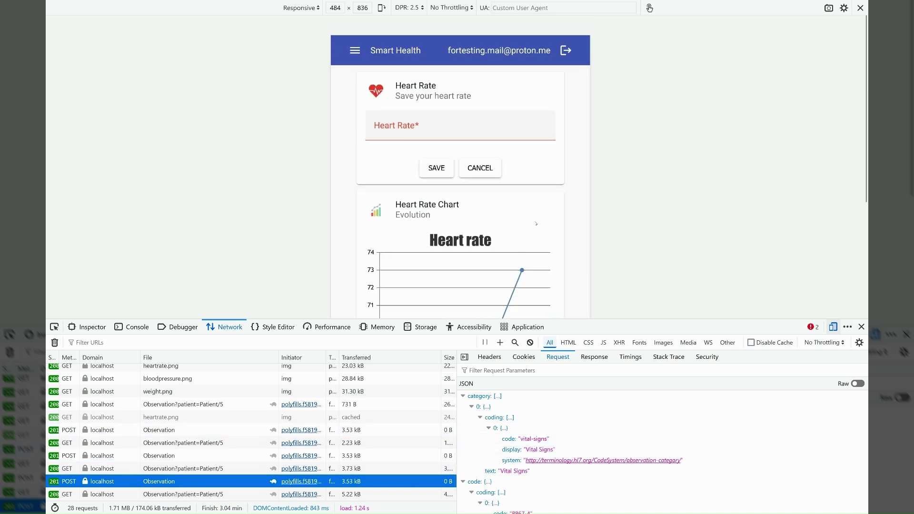
pyautogui.scroll(-3, 523, 285)
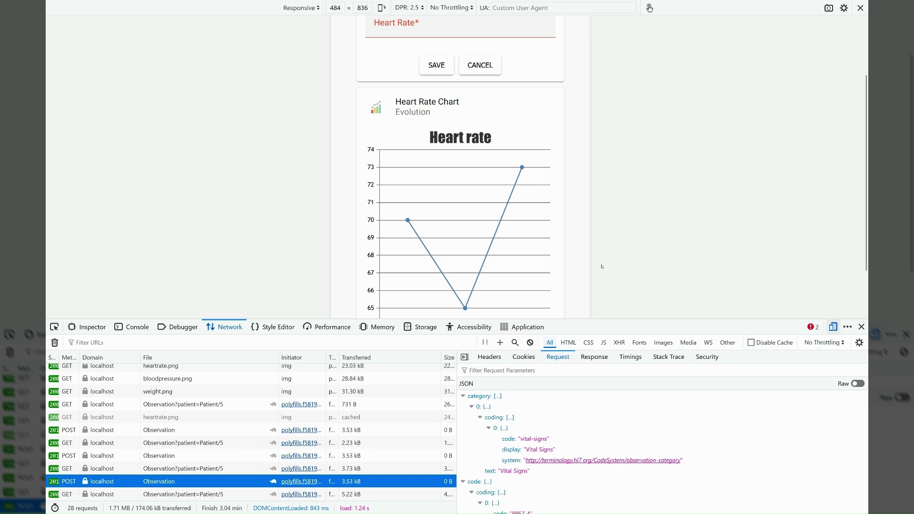